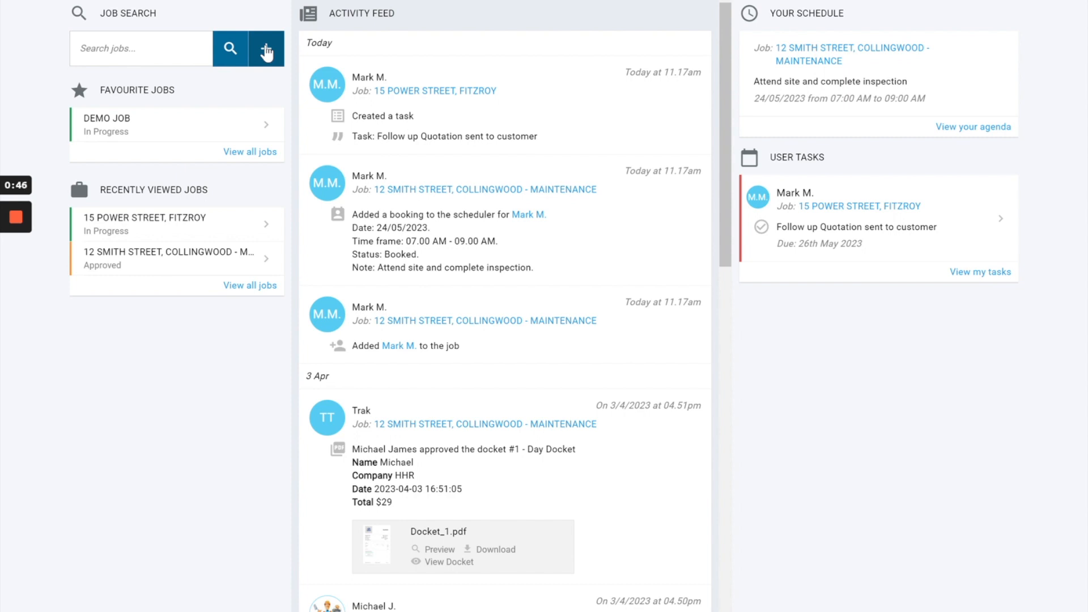
Step: Open the Job Calendar and look over the options in the account settings list
mouse_move(668, 0)
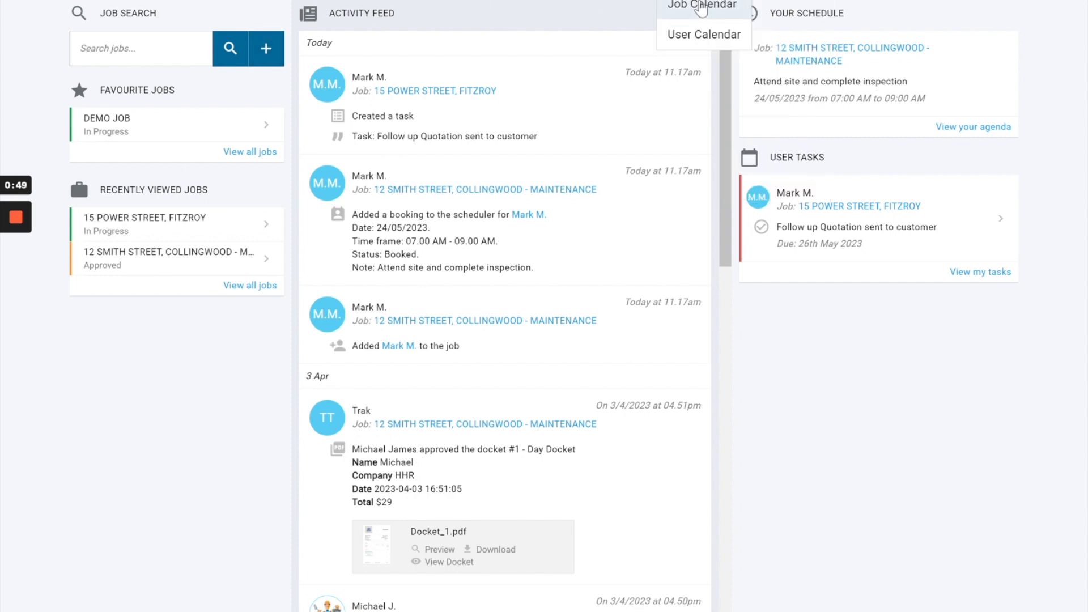
click(702, 6)
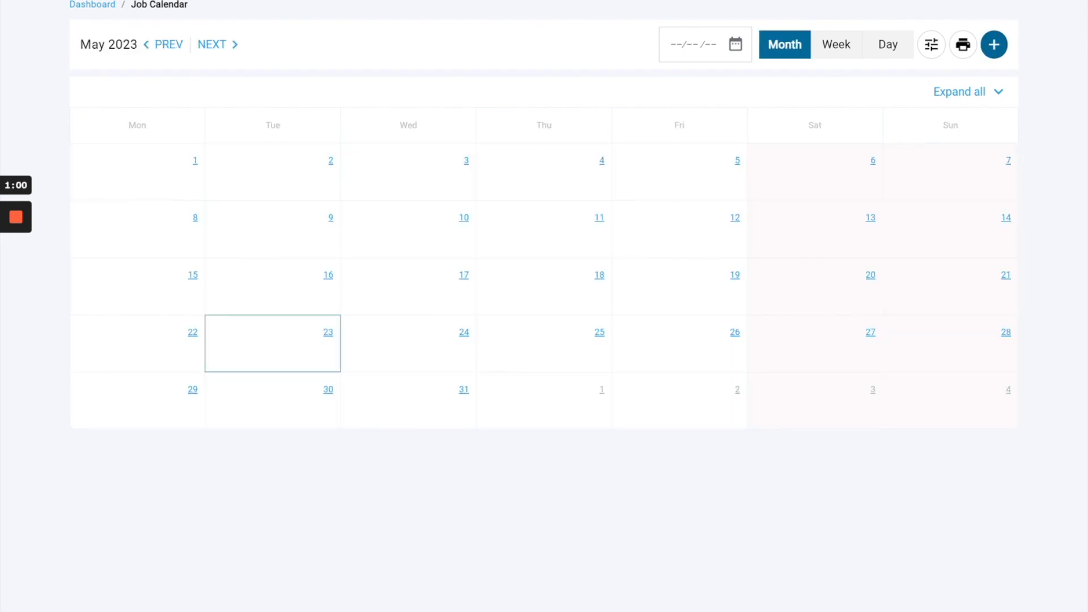
click(1020, 1)
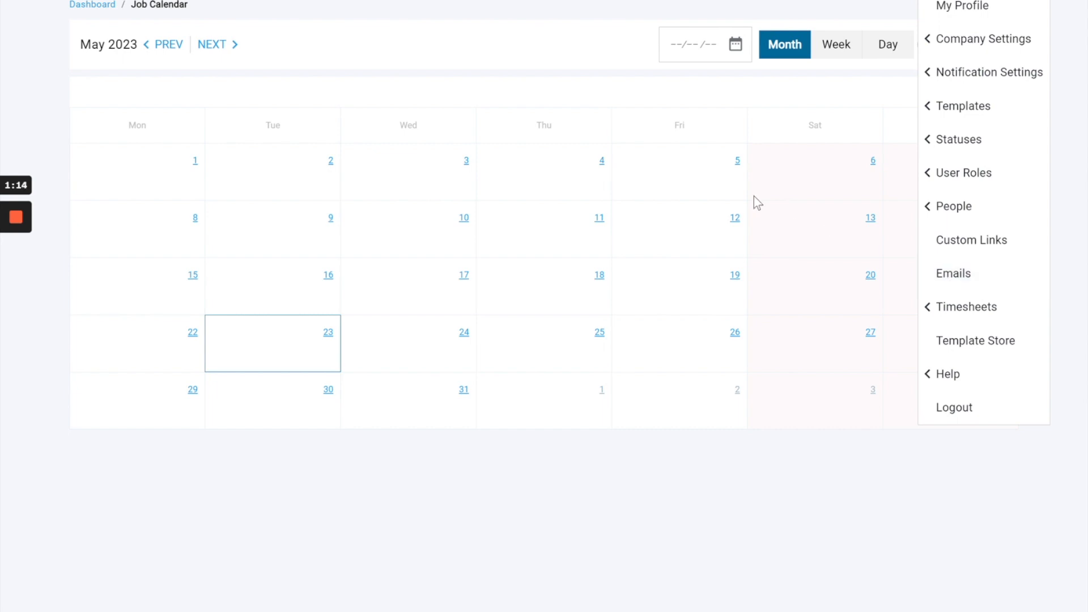
Step: Open the Jobs list and start creating a new job
mouse_move(599, 1)
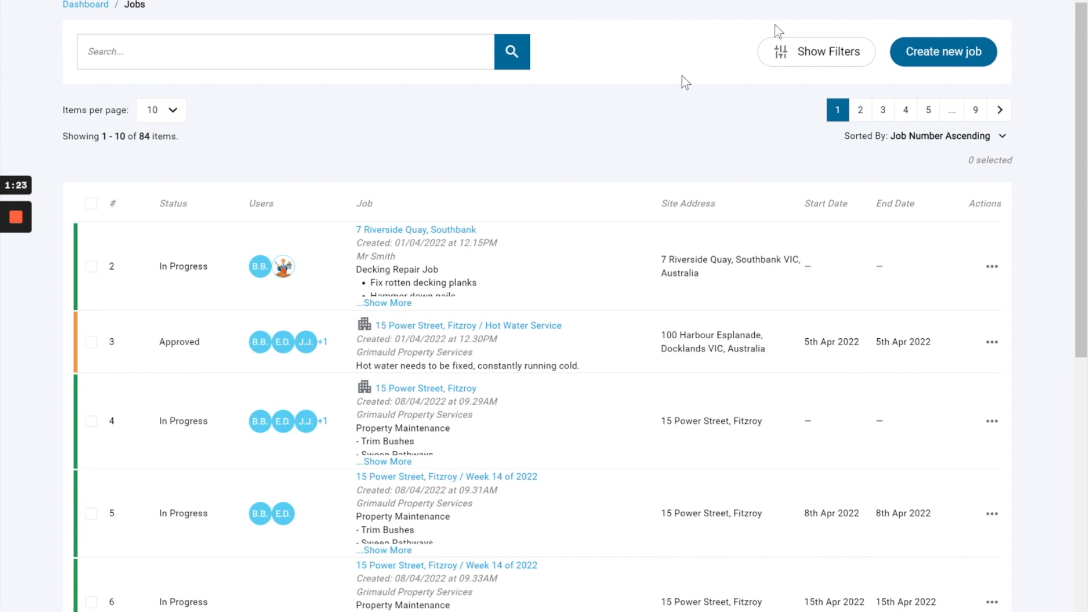
click(948, 59)
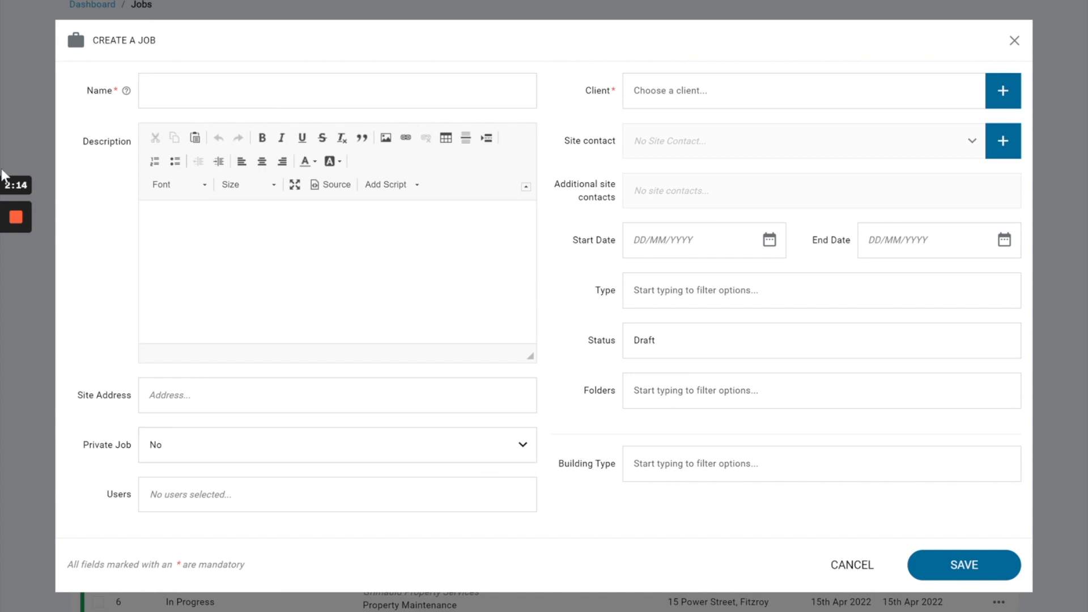
Step: Examine the date placeholders available for the job's Name field and close the placeholder list
drag(84, 94, 122, 96)
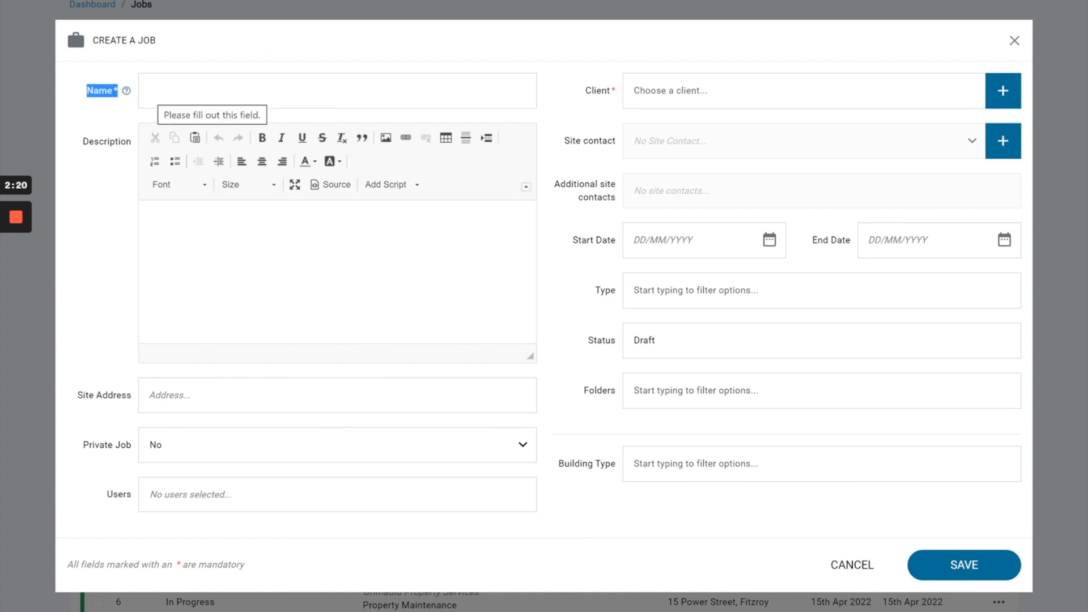
click(127, 95)
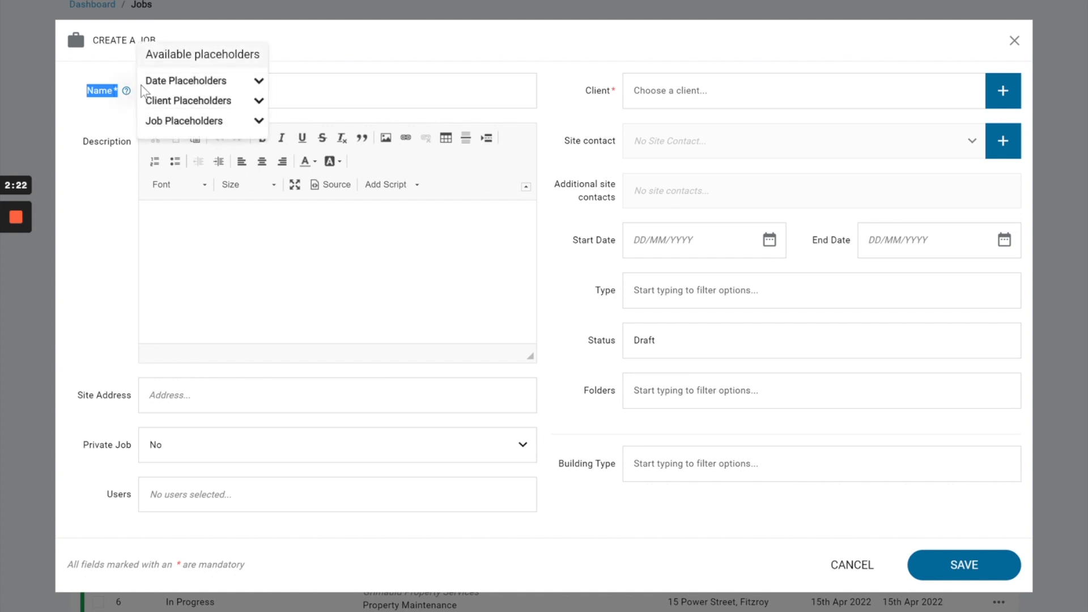
click(165, 83)
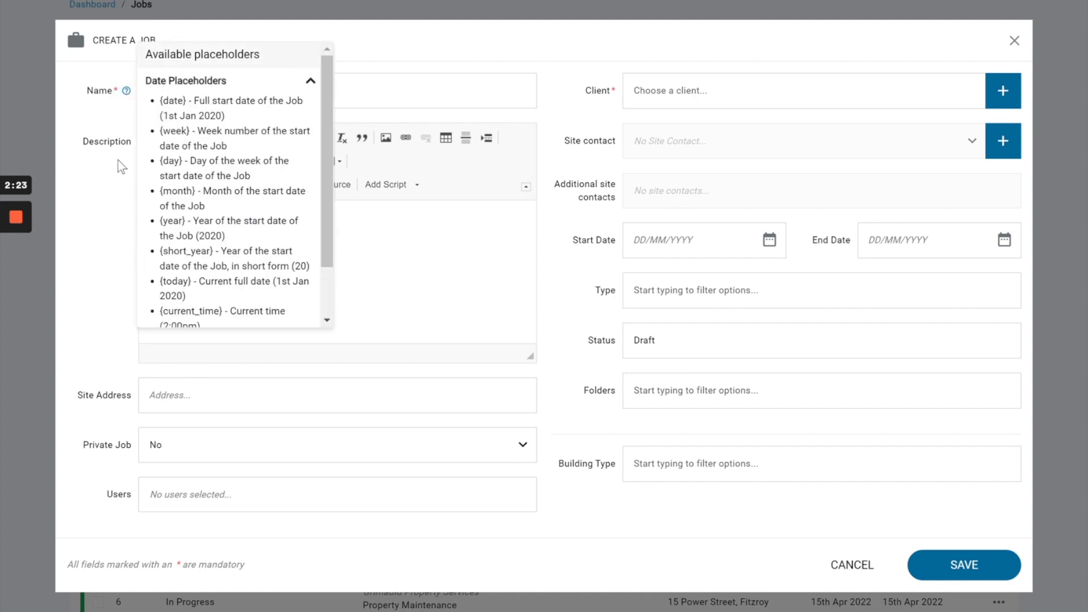
click(127, 93)
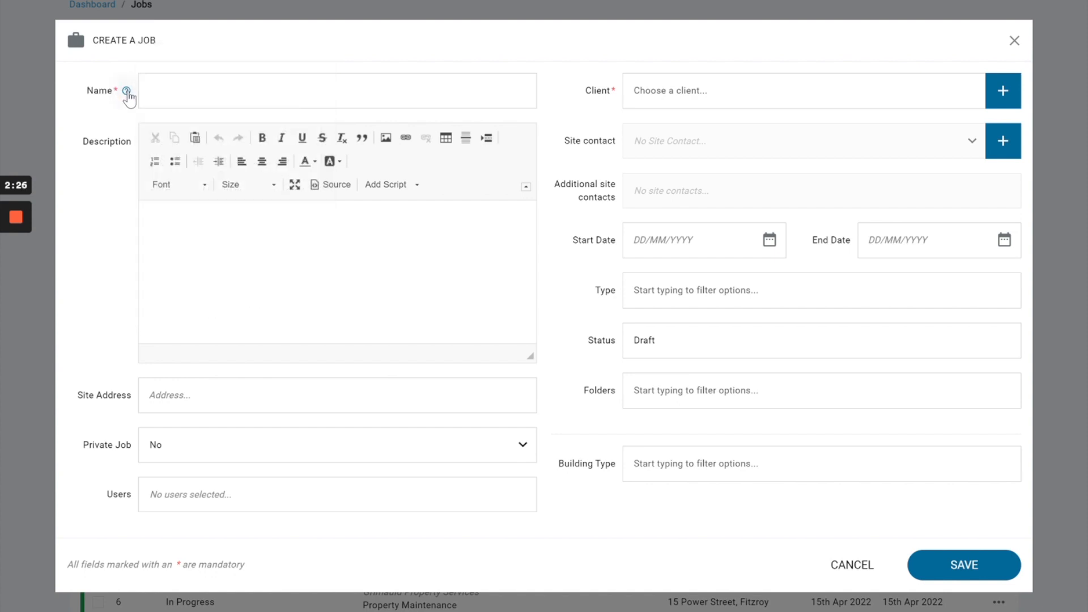
drag(80, 402, 129, 405)
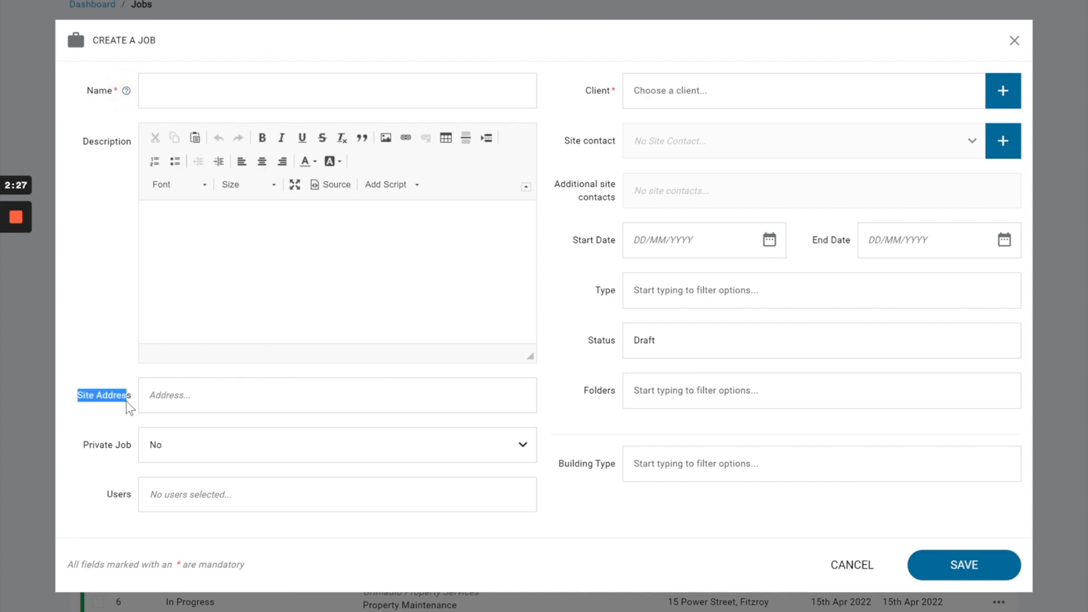
drag(575, 107, 617, 106)
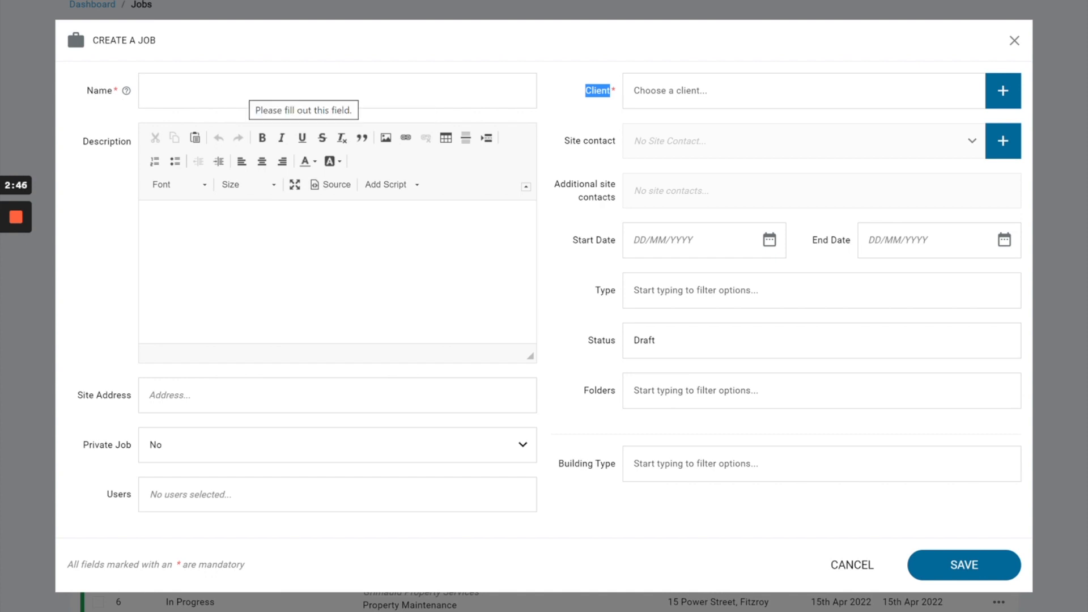
Step: Insert the Maintenance Job Script into the job description and add the line "Add more info" below it
drag(76, 142, 133, 146)
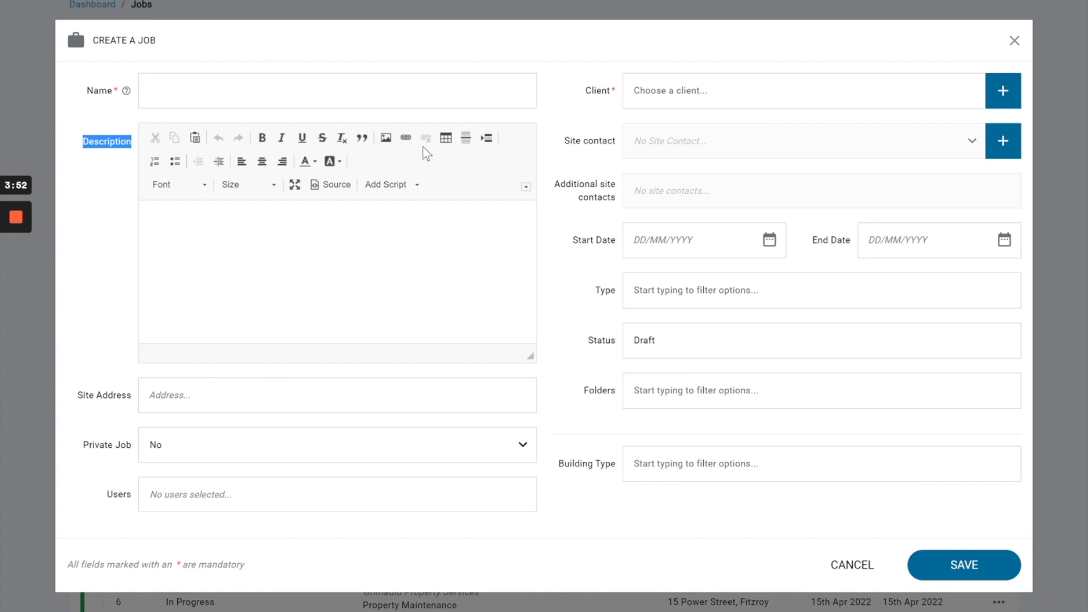
click(390, 185)
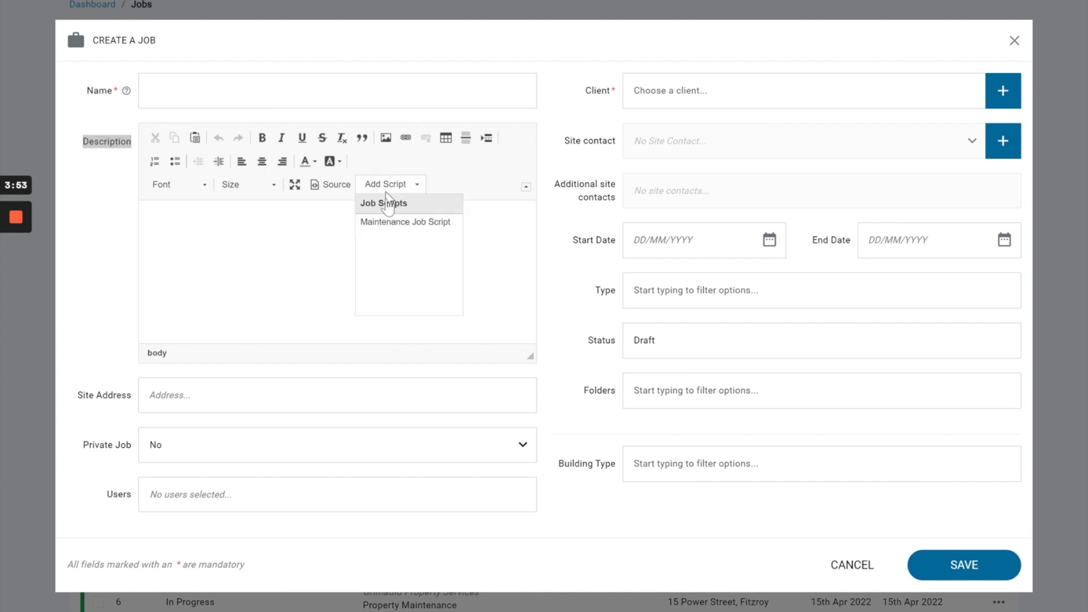
click(392, 223)
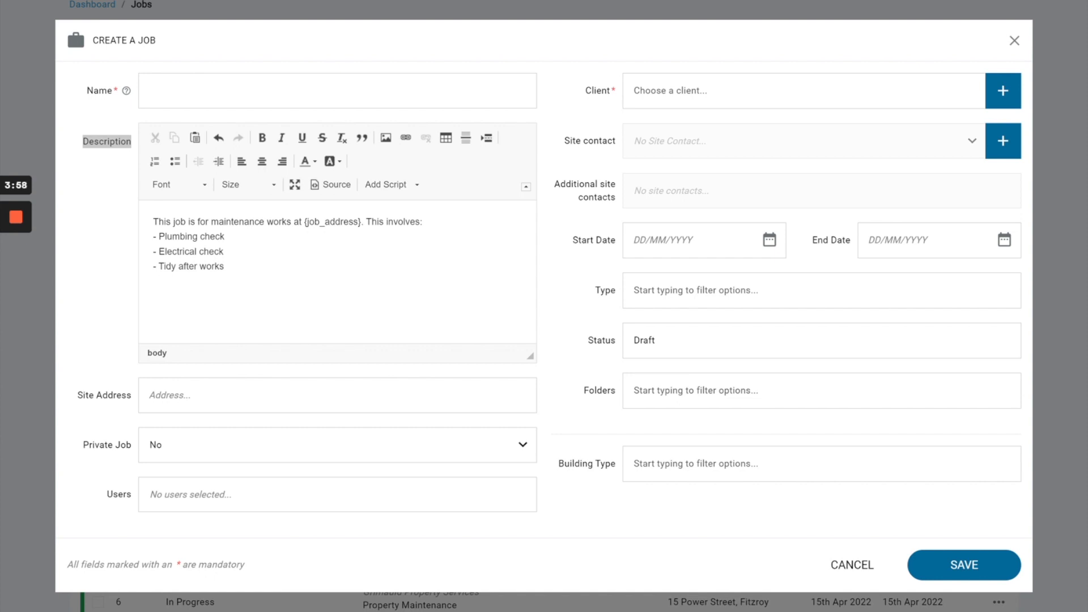
text(Add more info)
Step: Fill in the job's site address using the first suggested address match
drag(76, 395, 140, 403)
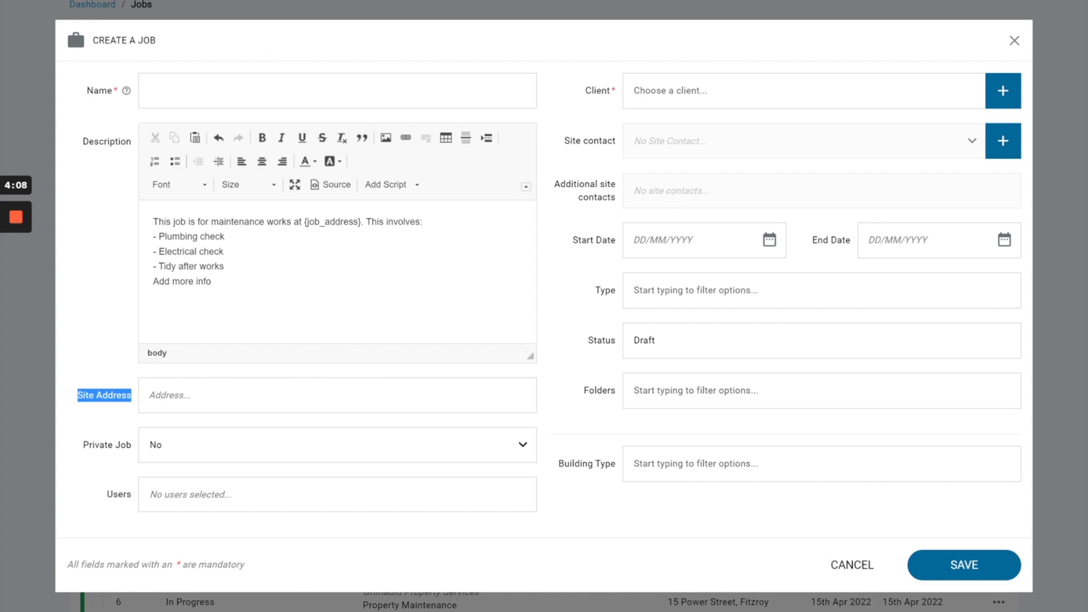
click(185, 399)
text(13 ro)
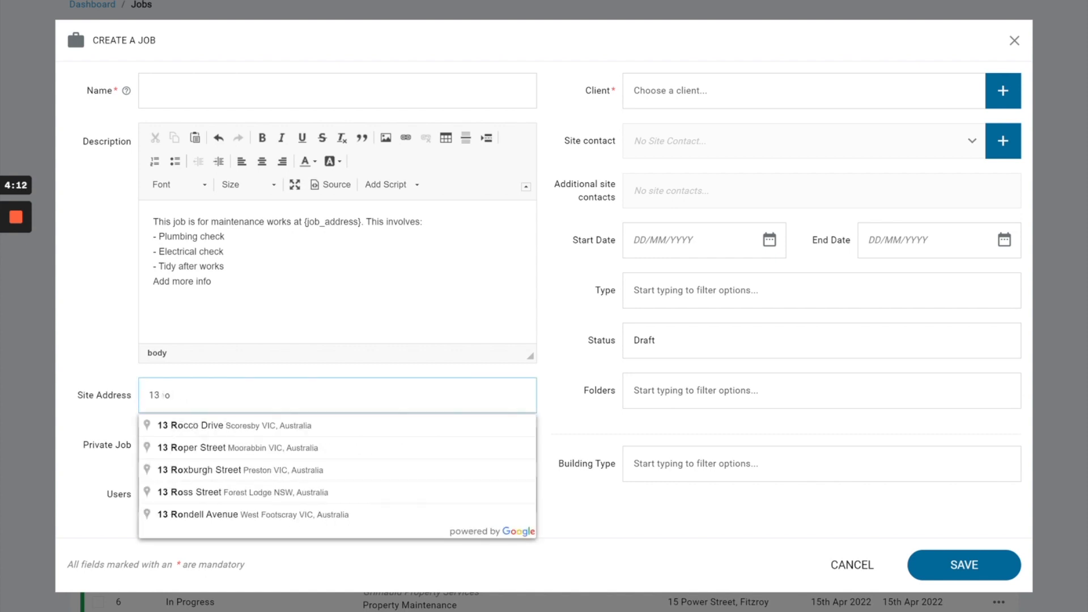
click(255, 429)
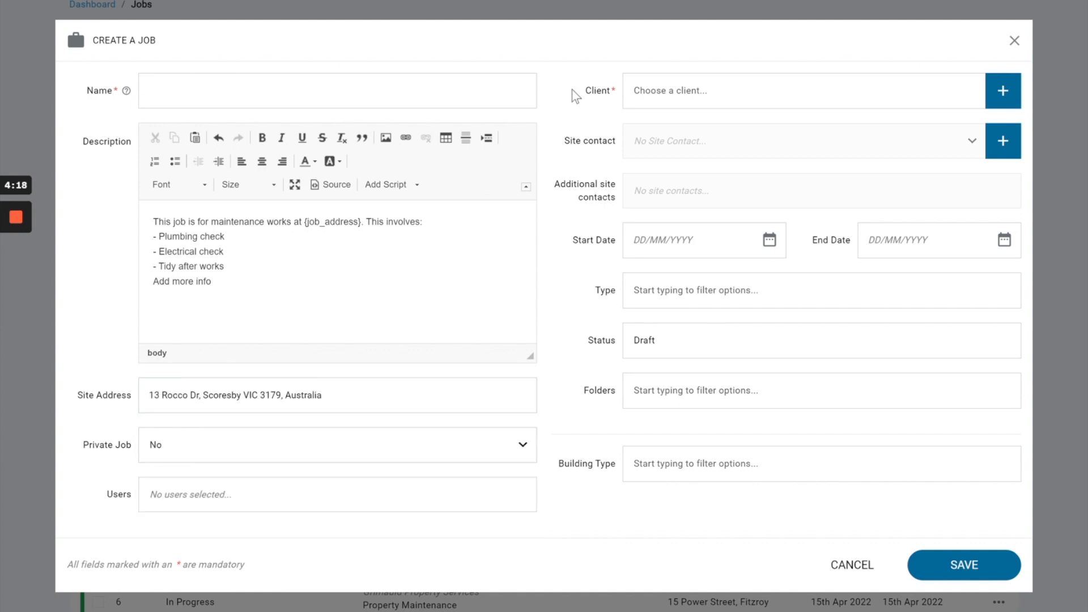
click(654, 92)
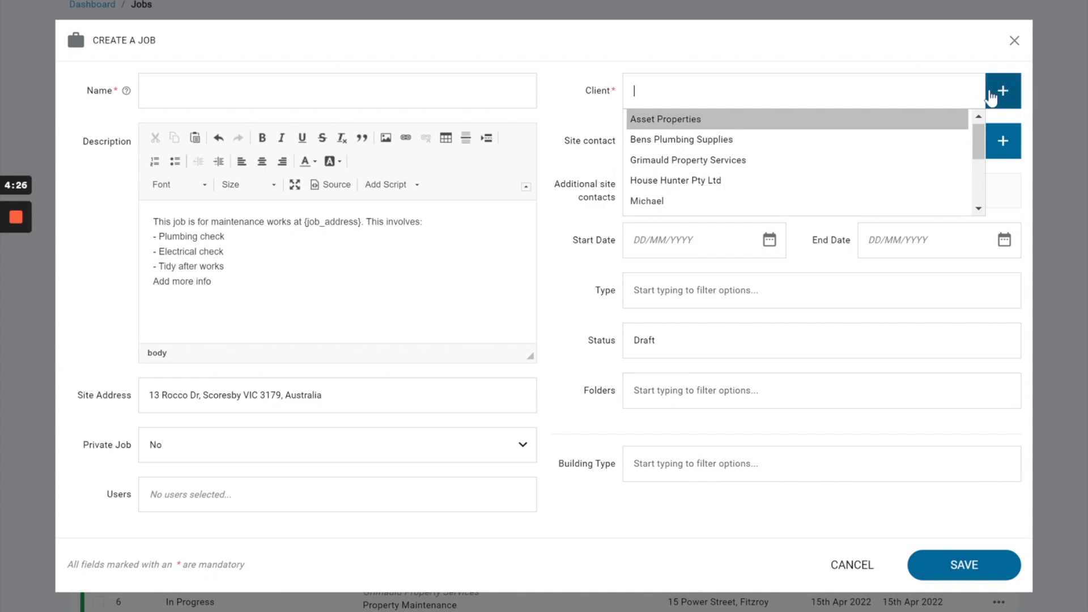
click(207, 395)
right_click(349, 404)
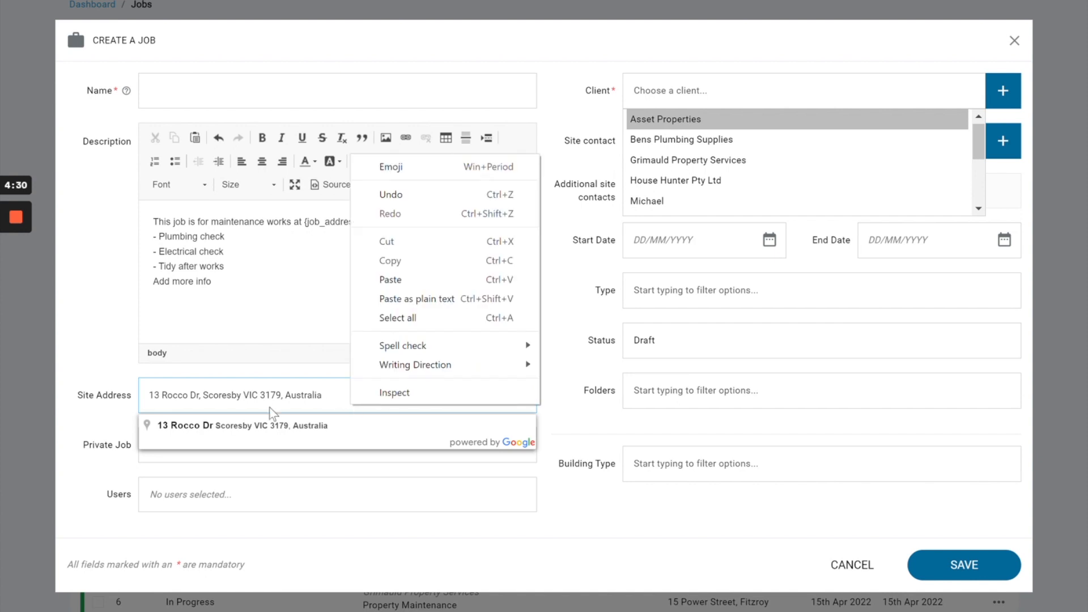
click(102, 429)
drag(73, 444, 117, 459)
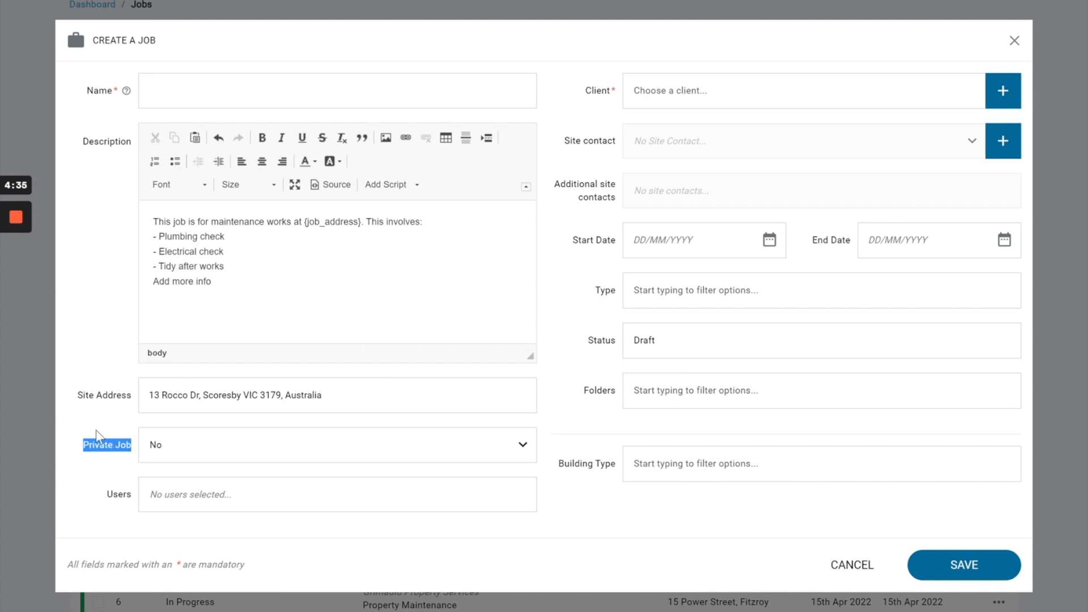
click(98, 435)
Step: View the users who can be assigned to the job and close the list without choosing any
double_click(119, 494)
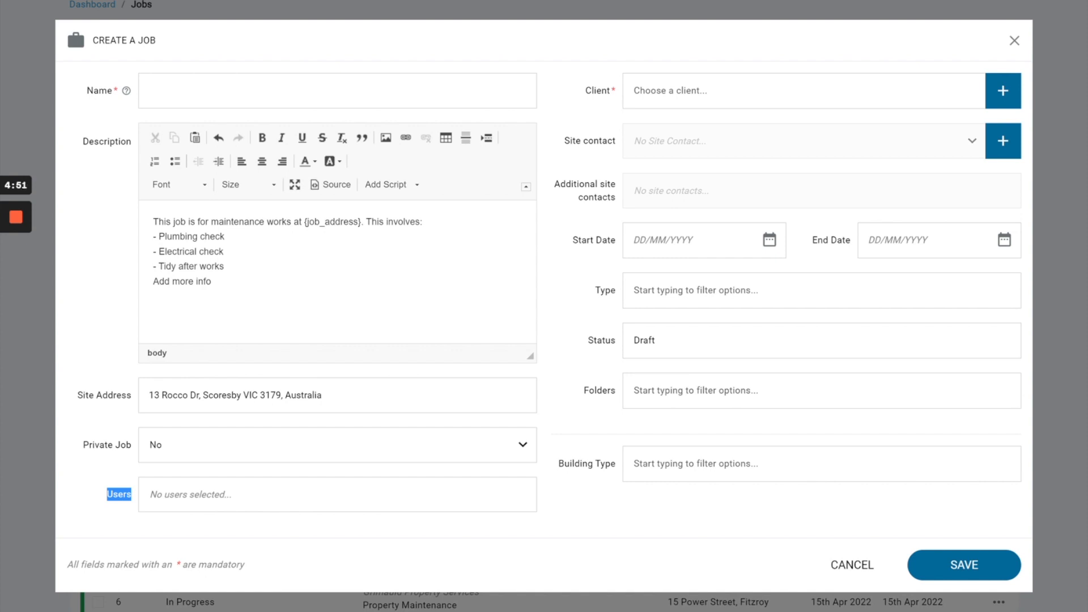
click(134, 502)
click(178, 498)
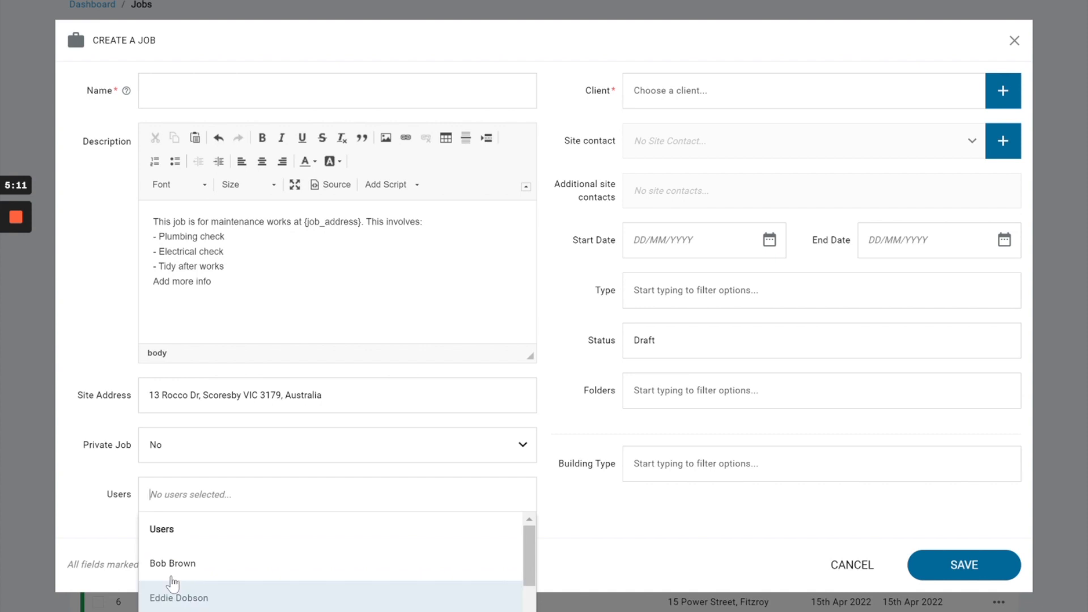
click(111, 512)
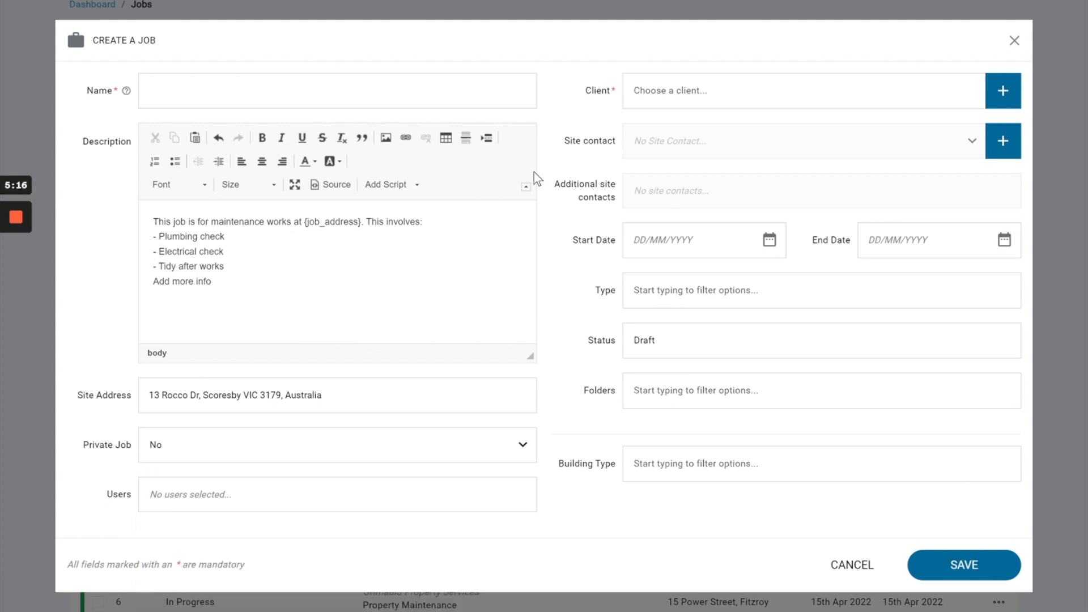
Step: Examine the new client form in its business and individual versions, including the custom fields, and close it without saving
drag(583, 85, 639, 102)
click(639, 102)
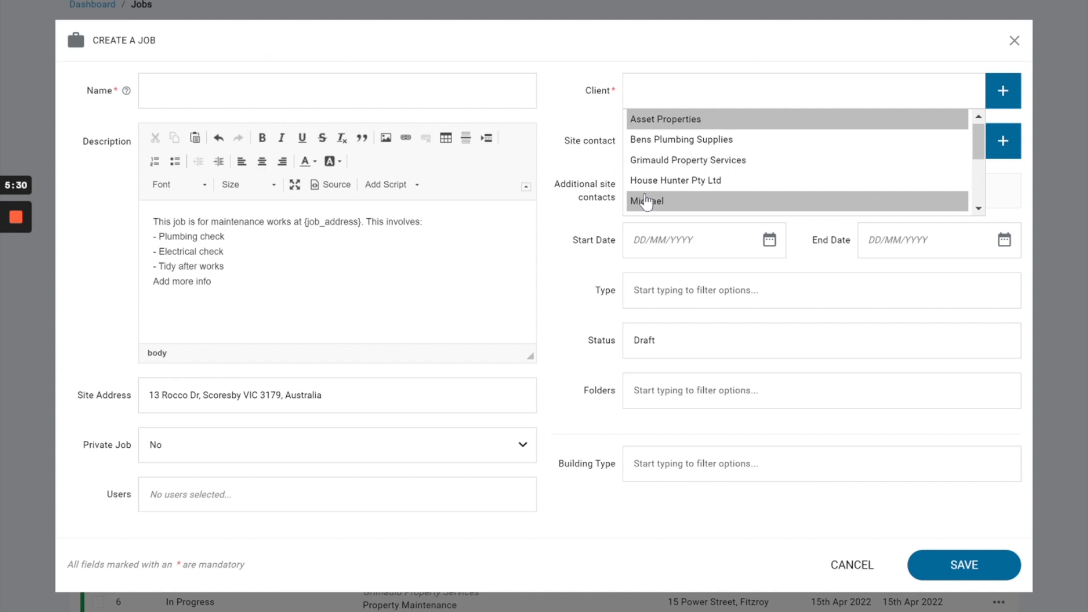
click(999, 98)
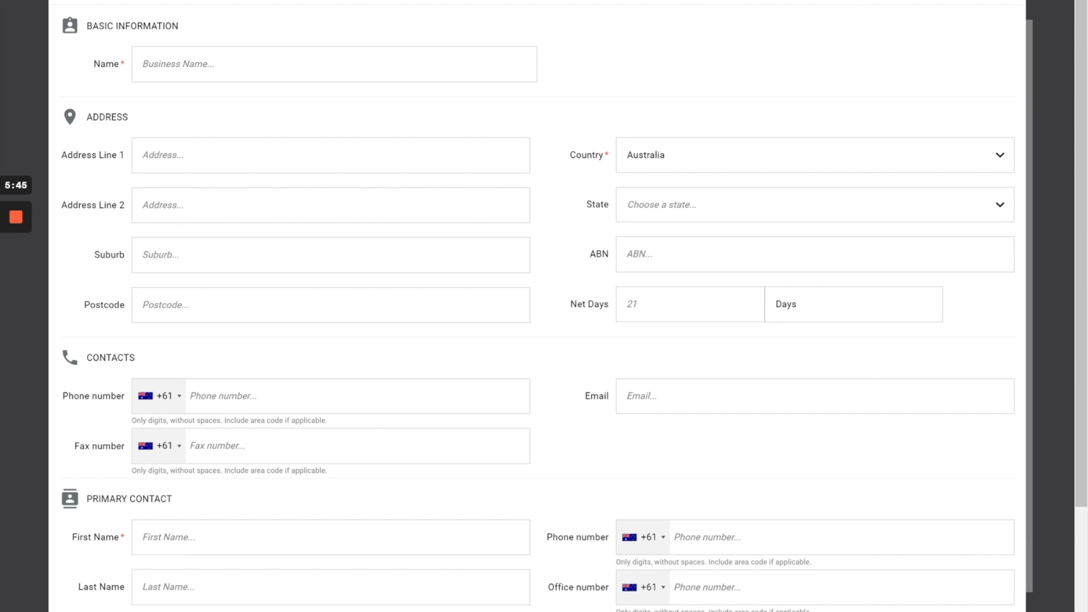
click(923, 2)
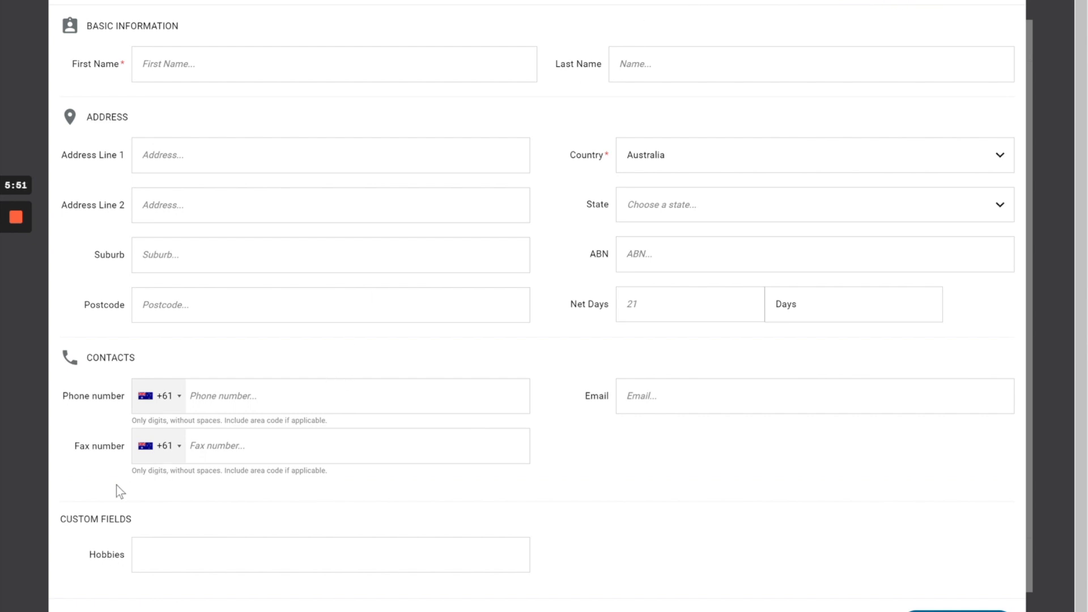
drag(57, 521, 140, 525)
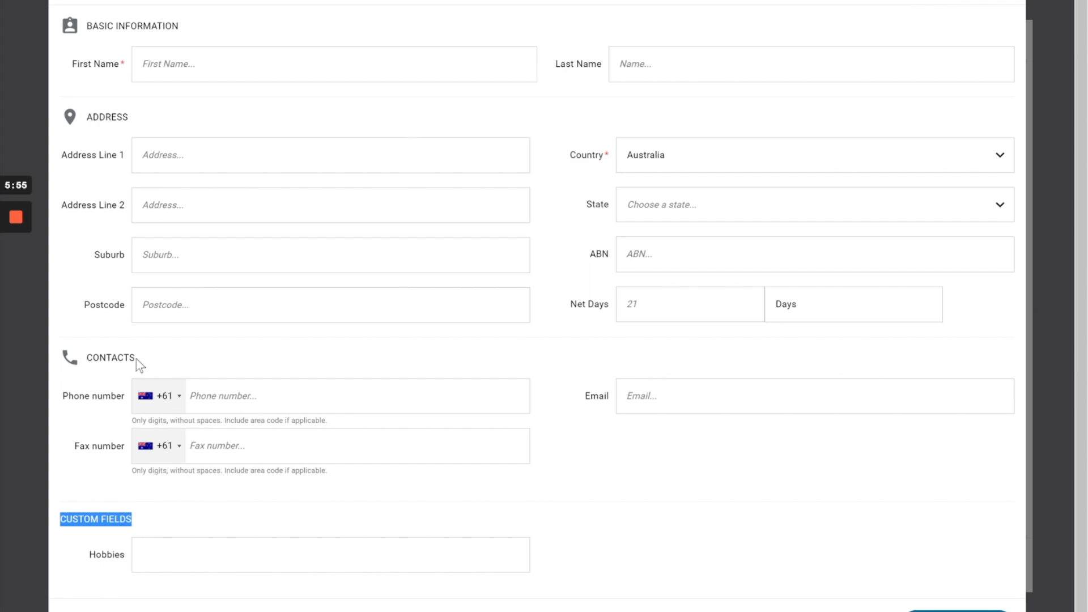
click(1002, 1)
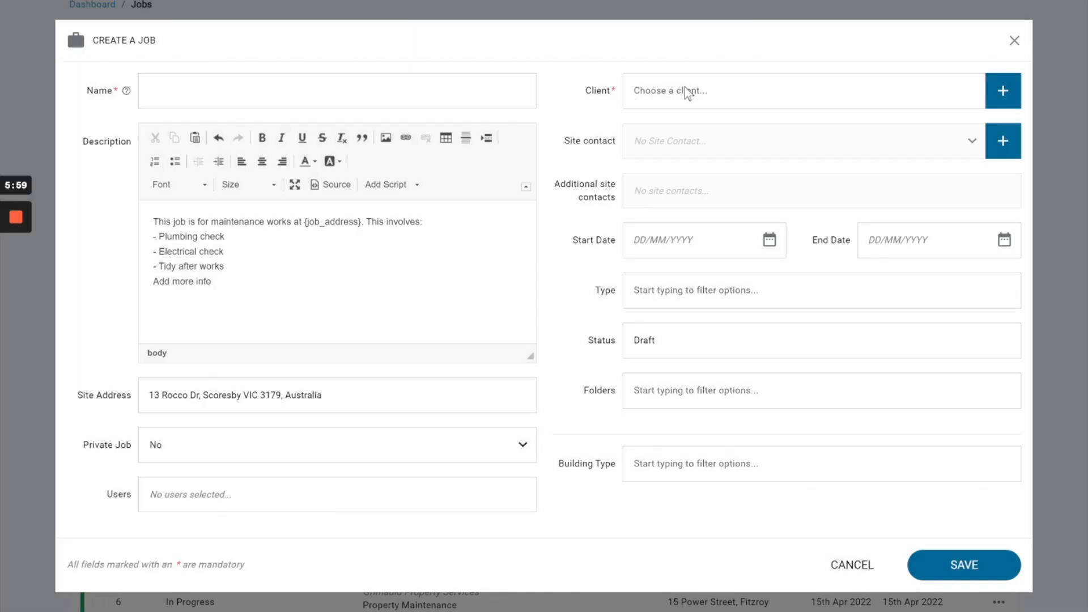
Step: Set the job's client to Asset Properties and choose the second listed person as site contact
click(684, 88)
click(682, 121)
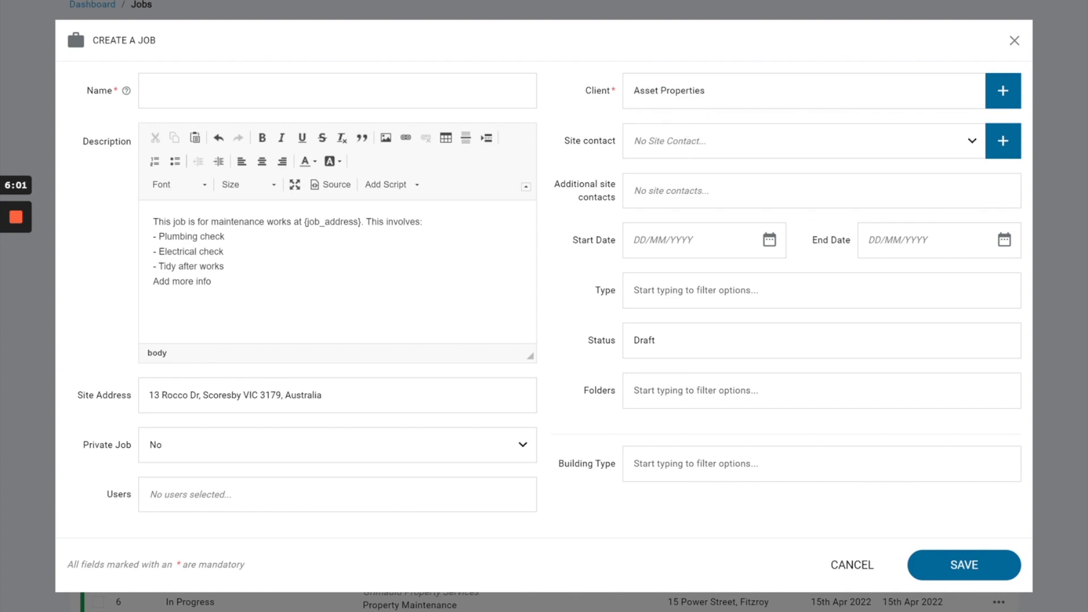
click(689, 143)
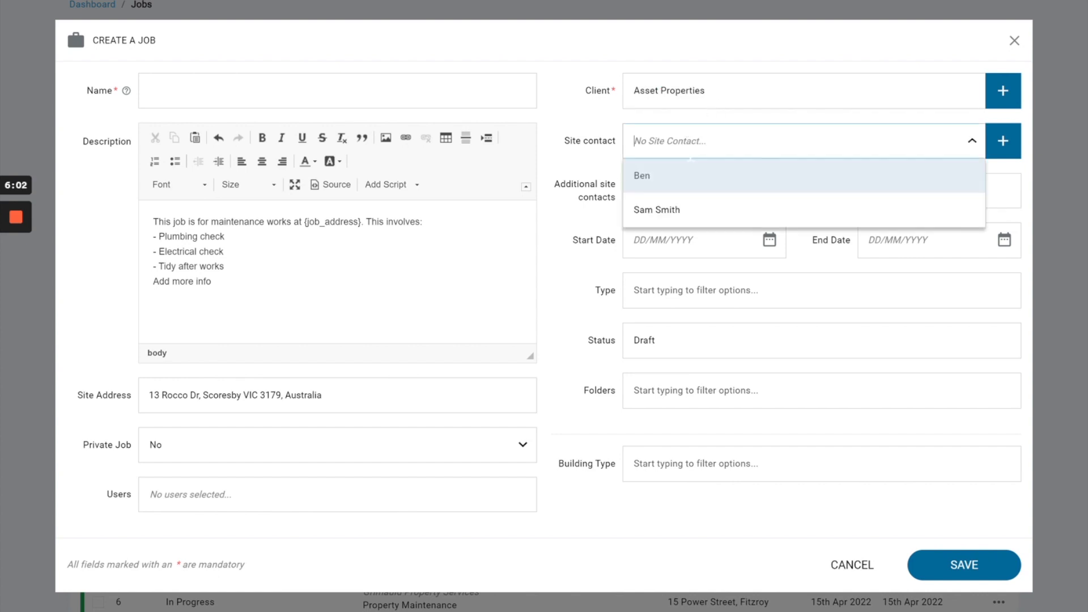
click(672, 222)
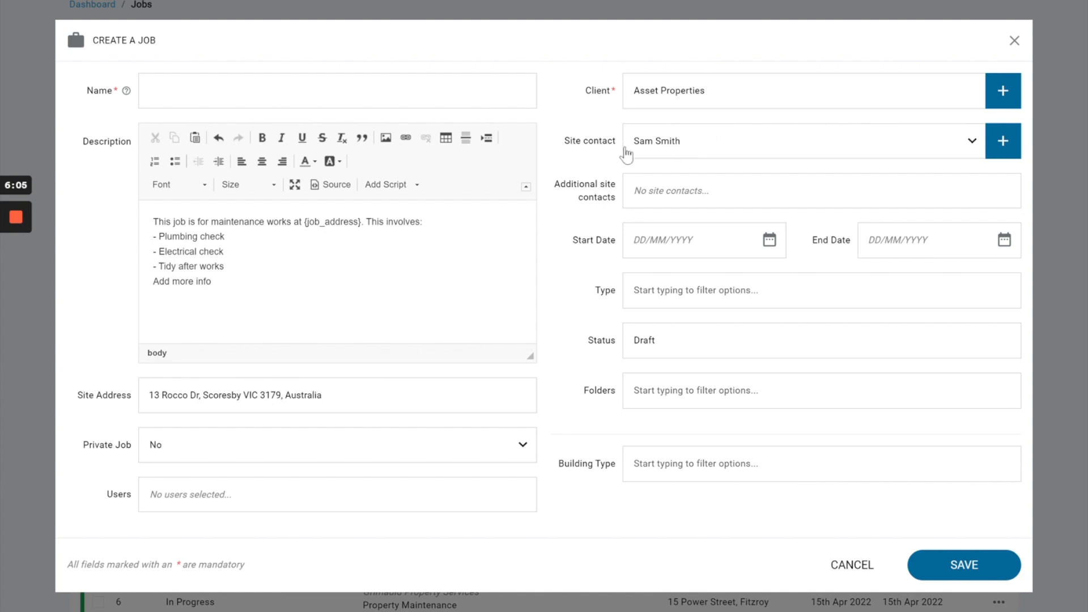
Step: Examine the new contact form's fields, including Position and Company, and close it without saving
click(1001, 141)
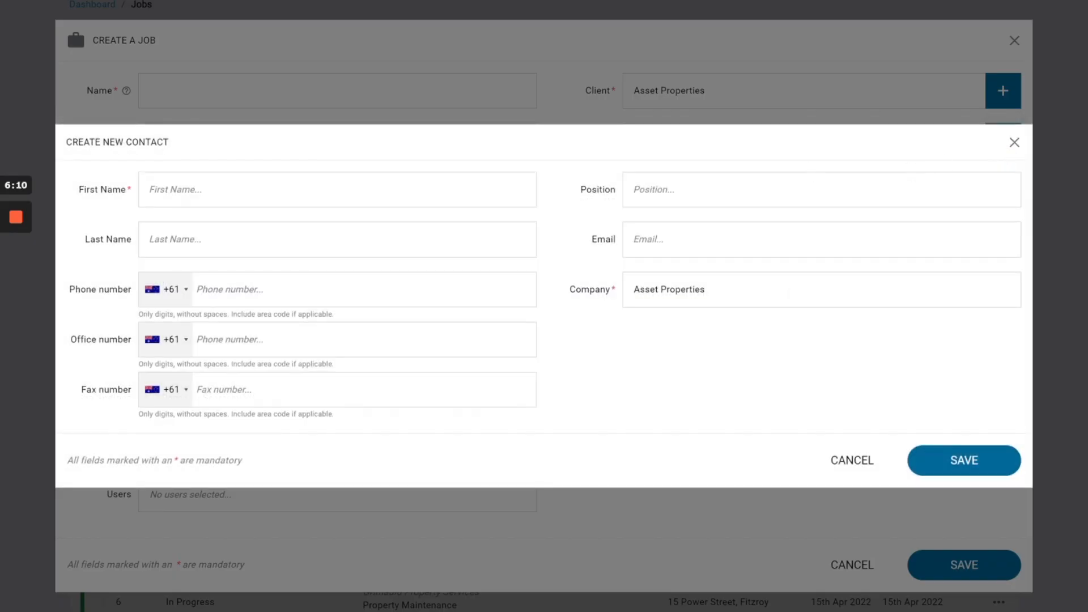
drag(572, 185, 617, 189)
drag(563, 289, 589, 290)
click(1013, 144)
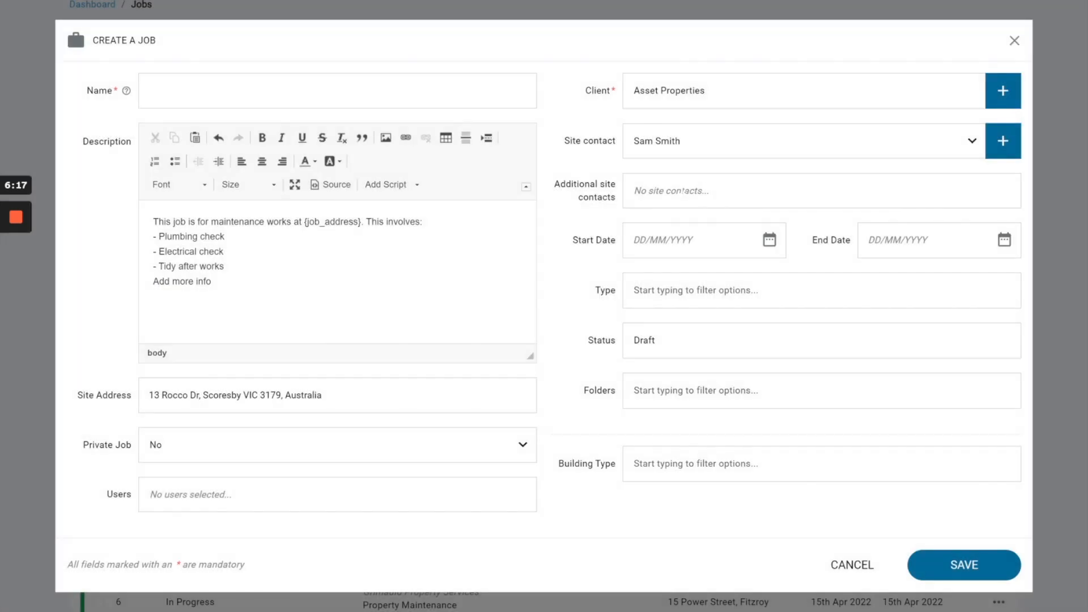
Step: Add the first listed person as an additional site contact for the job
click(680, 191)
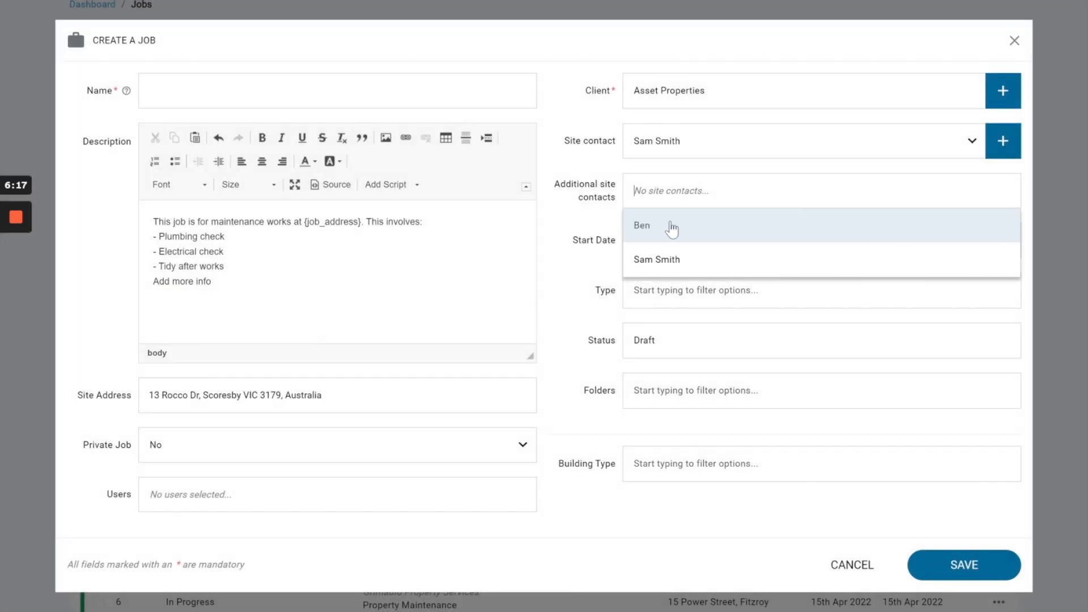
click(652, 230)
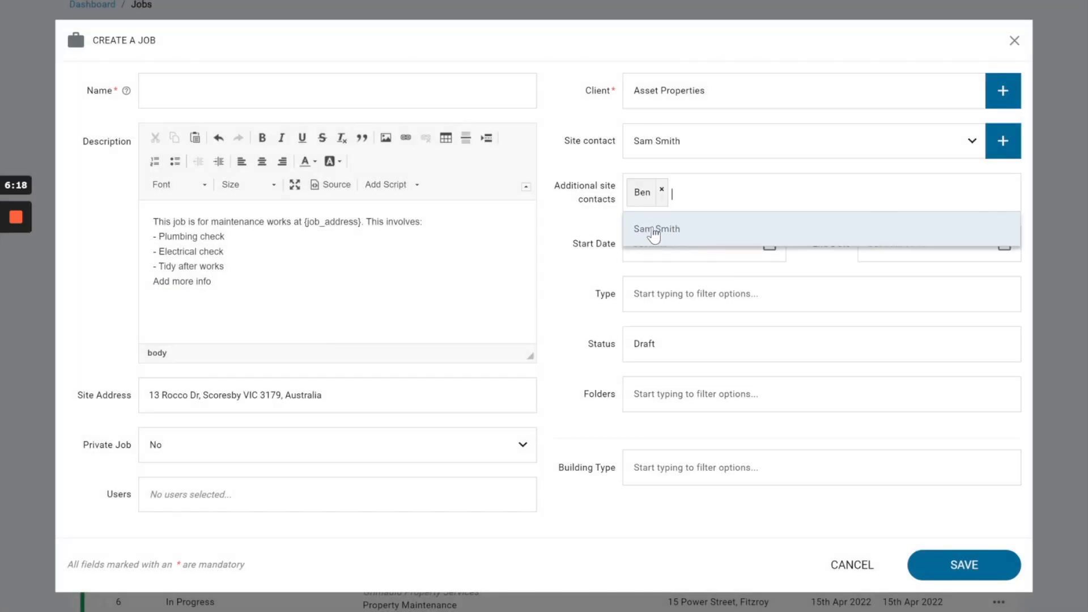
click(579, 220)
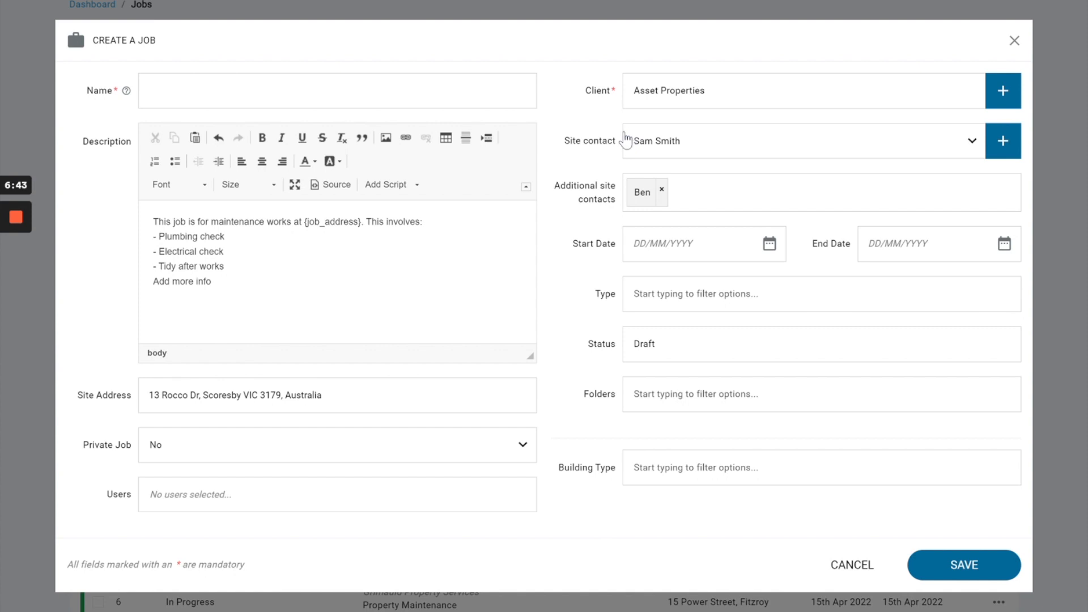
Step: Examine the job form's Start Date field and the available Type options, along with the related Building Type field
triple_click(586, 248)
drag(579, 304, 630, 301)
click(631, 301)
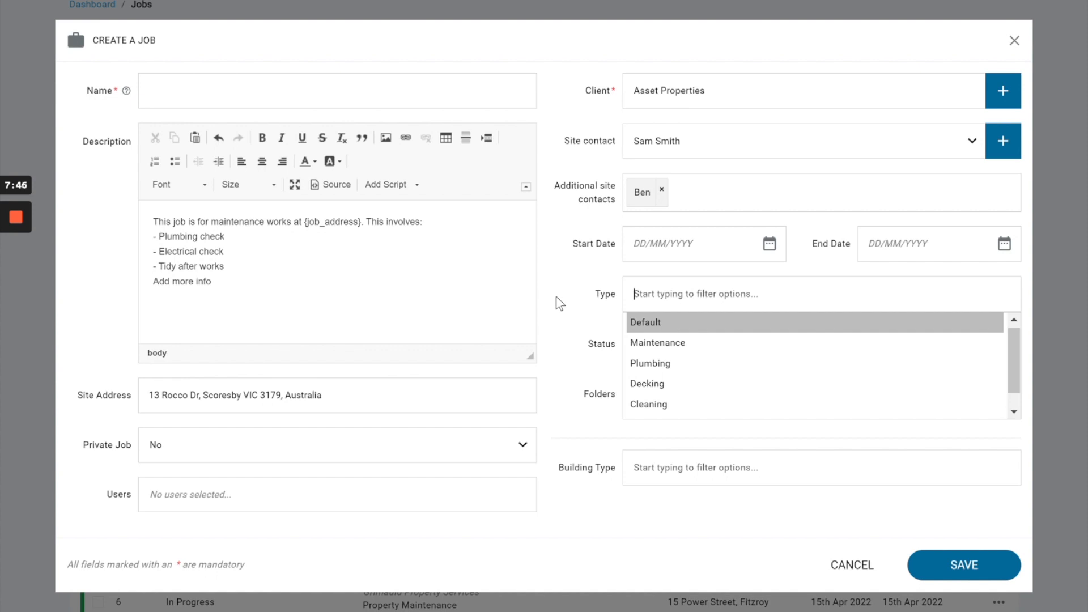
drag(557, 466, 631, 475)
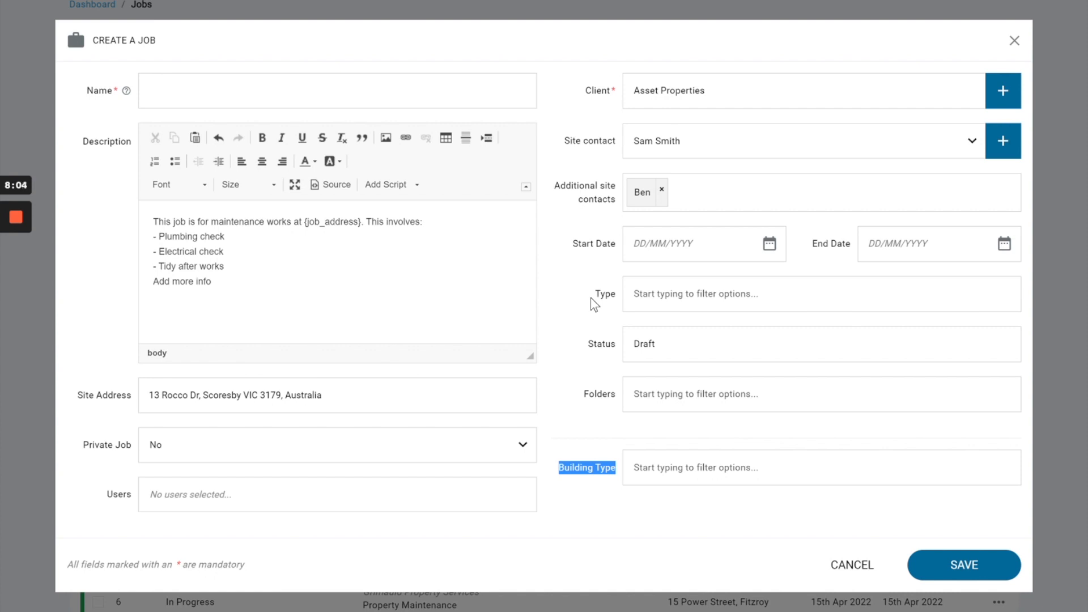
drag(591, 297, 626, 316)
drag(561, 480, 606, 481)
Step: Review the options offered for the job's Status and Folders, and the Building Type custom field, without changing any of them
drag(579, 349, 640, 346)
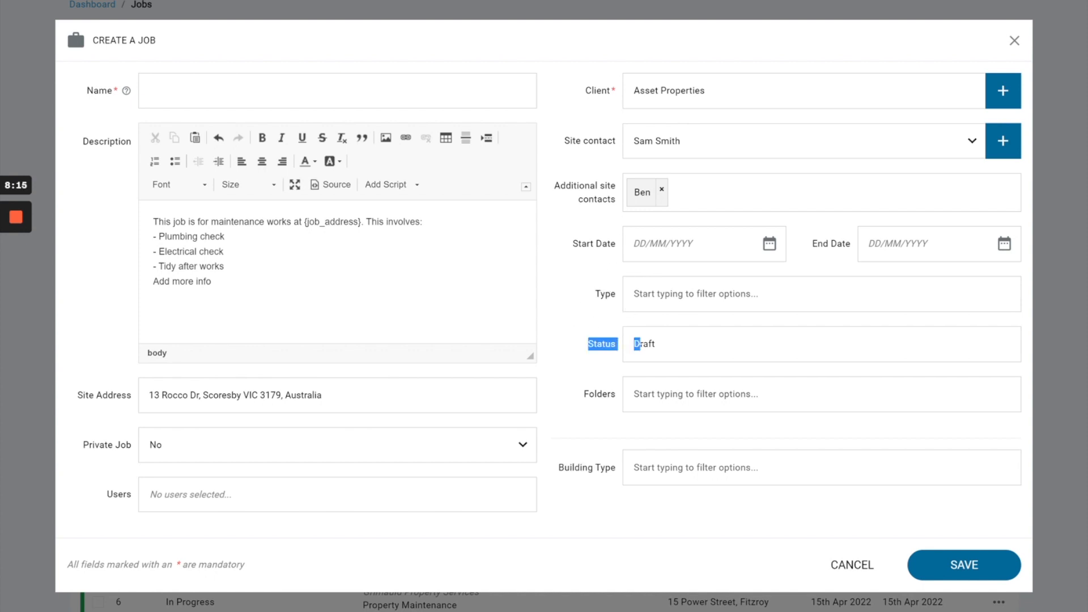
click(683, 351)
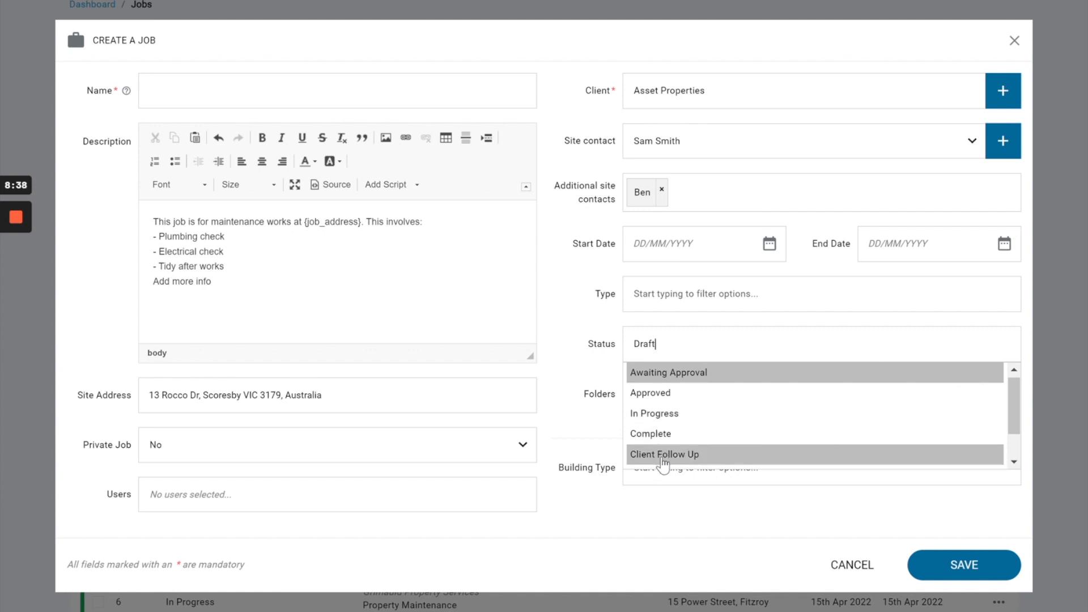
drag(573, 372, 636, 402)
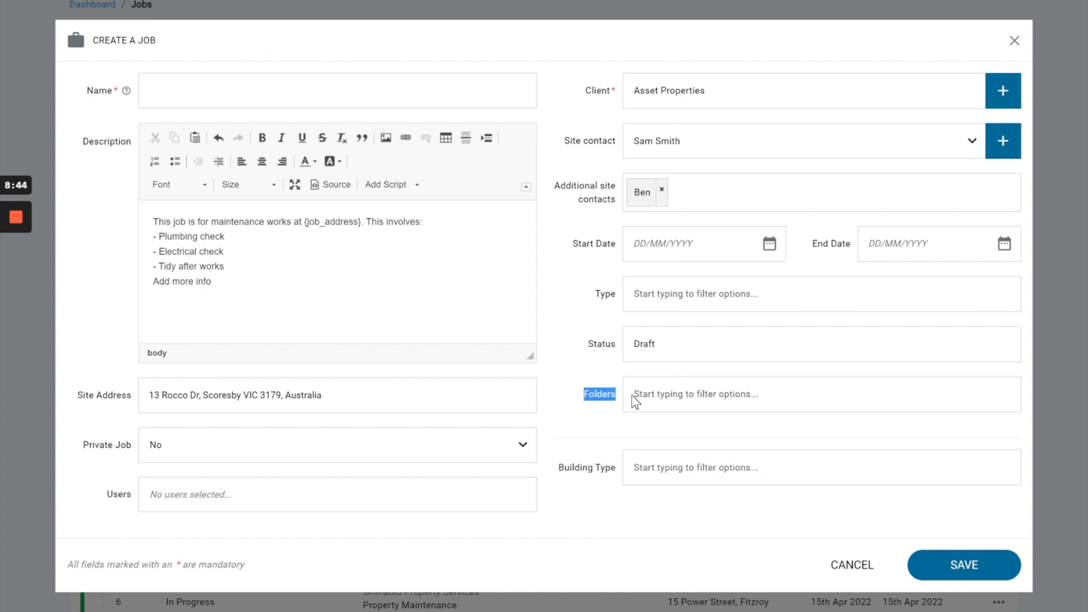
click(635, 402)
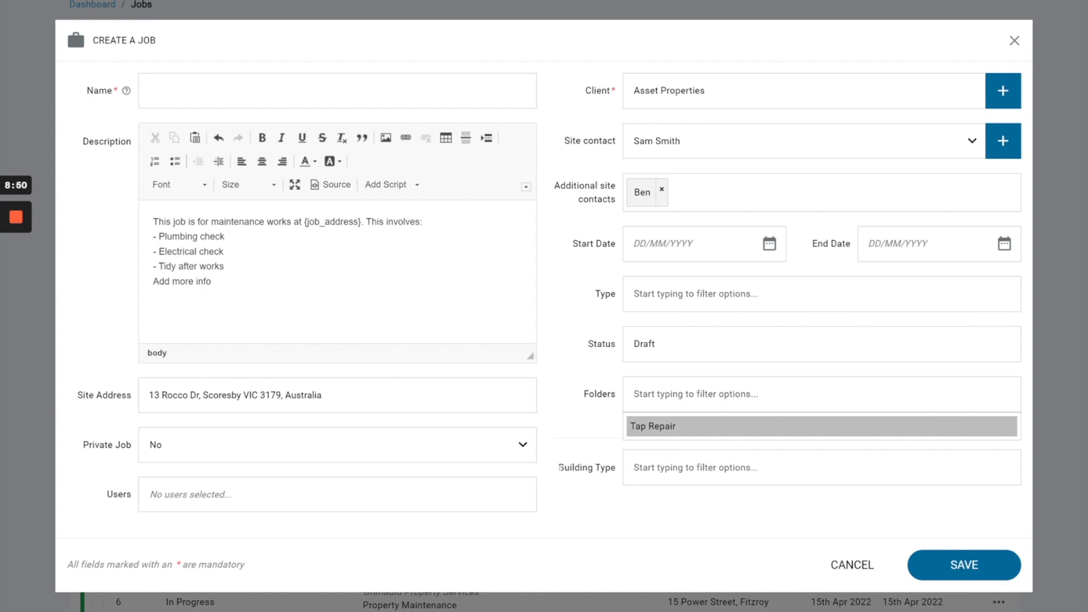
click(559, 469)
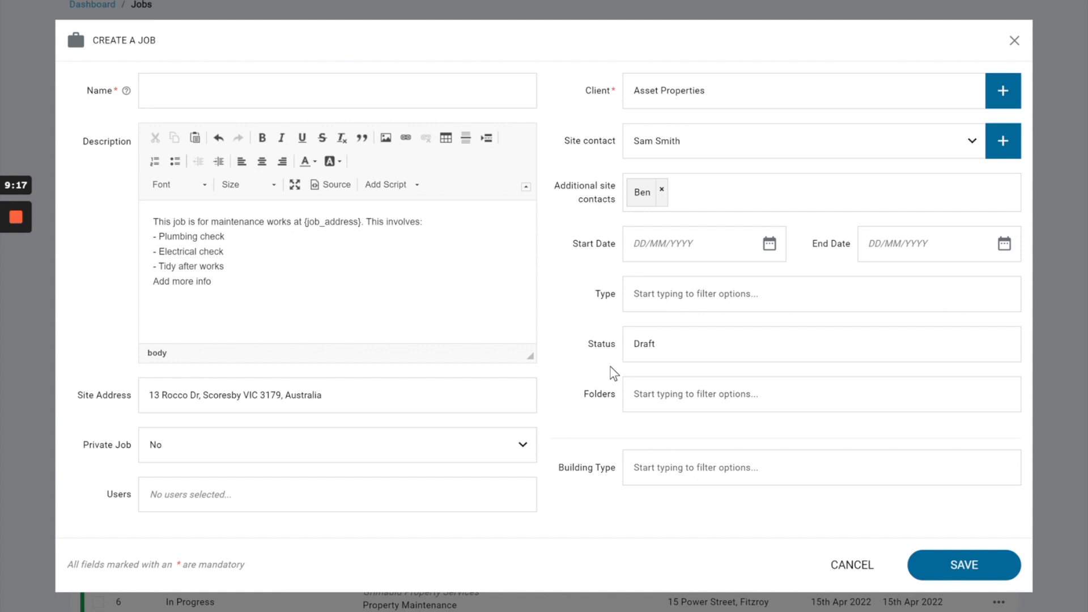
drag(559, 468, 611, 468)
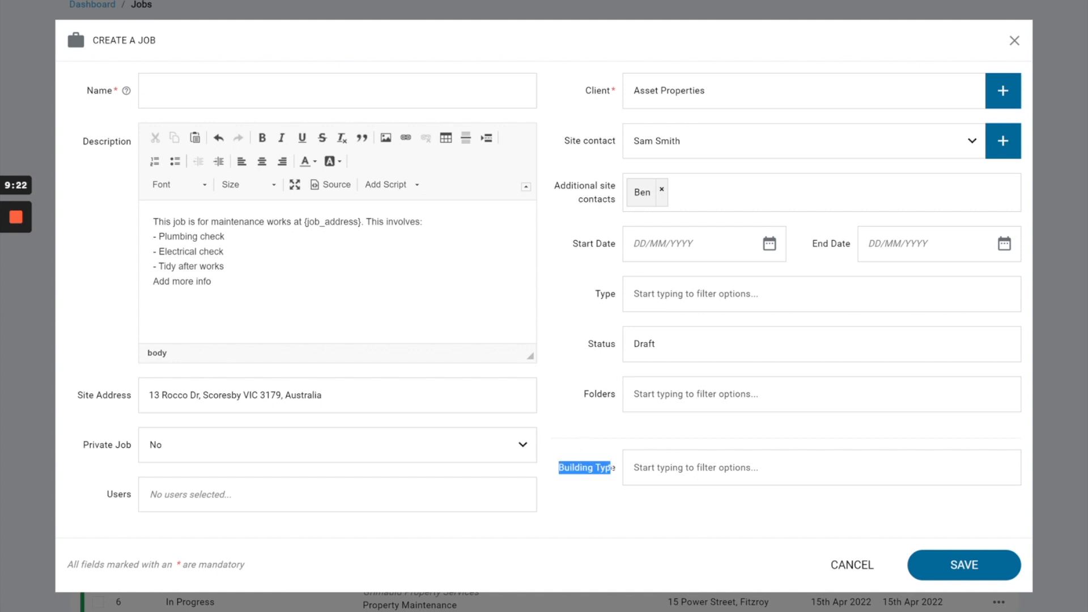